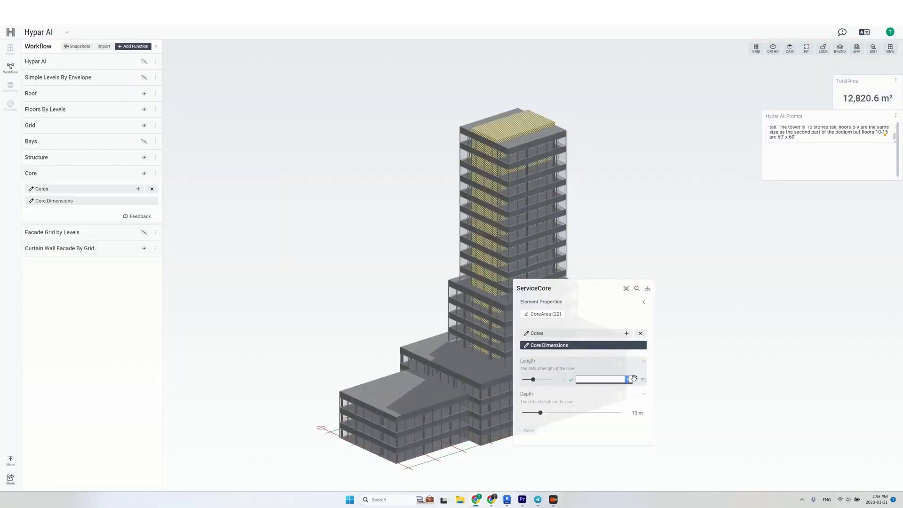
Save the edited ServiceCore length so the Hypar tower model updates with the new core
left_click(528, 430)
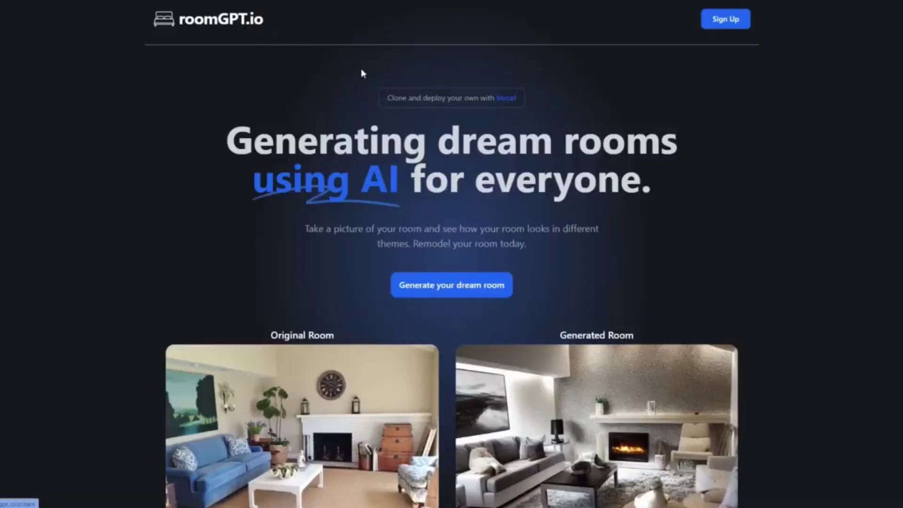
scroll(362, 73, "down", 3)
scroll(363, 77, "up", 3)
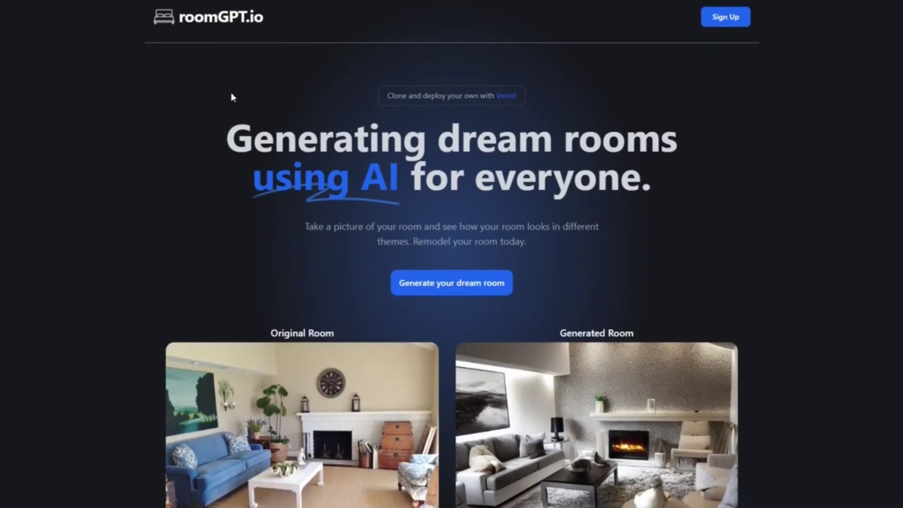
scroll(231, 94, "down", 8)
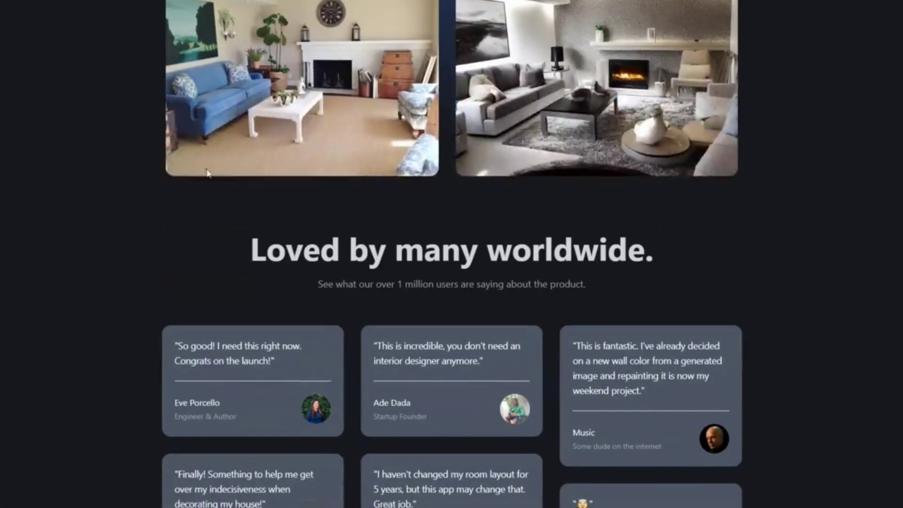
scroll(223, 230, "up", 1)
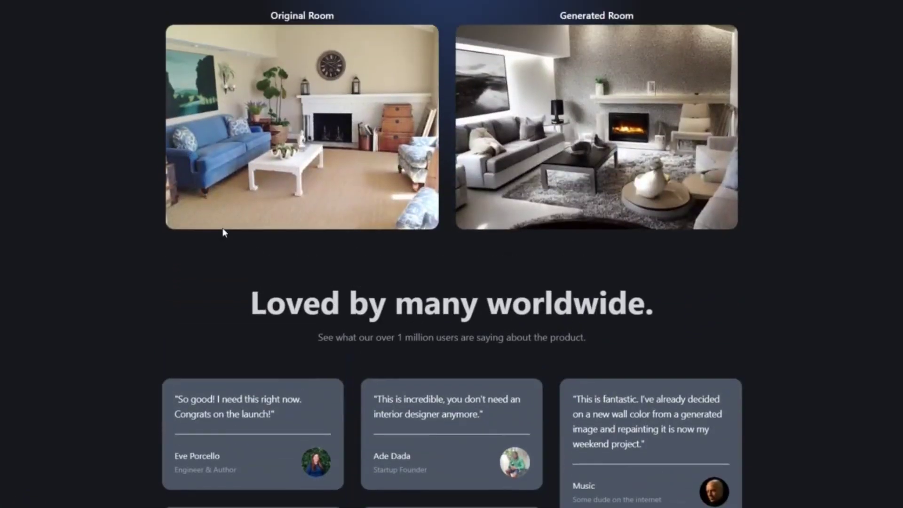
scroll(223, 232, "down", 4)
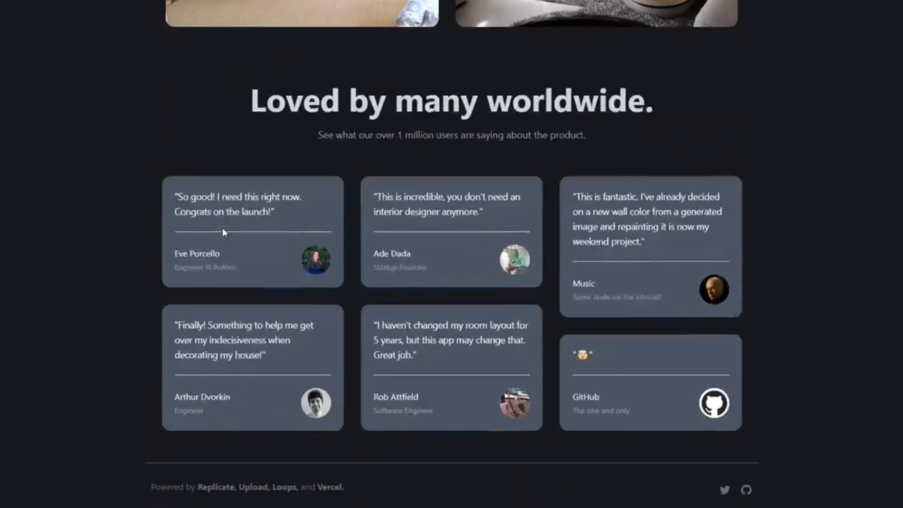
scroll(222, 228, "up", 10)
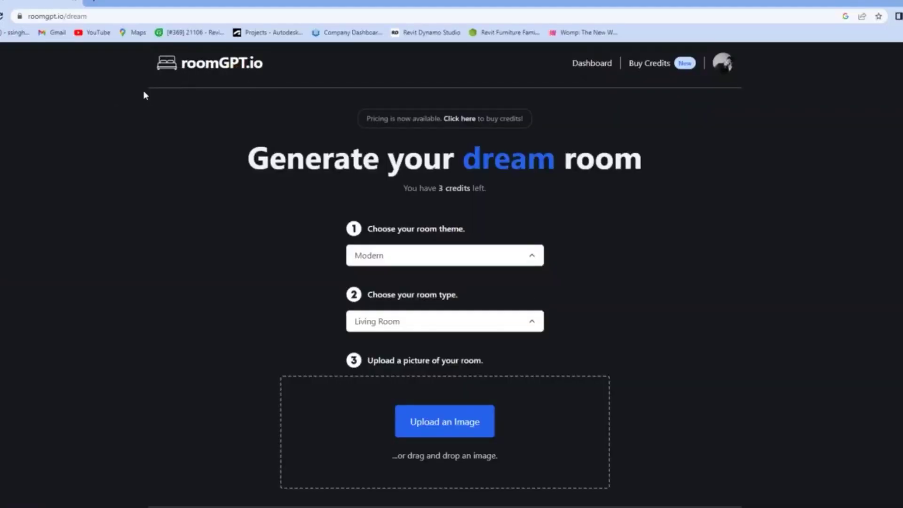
Keep the Modern theme, set the room type to Bedroom, and upload the bedroom photo
scroll(414, 225, "down", 1)
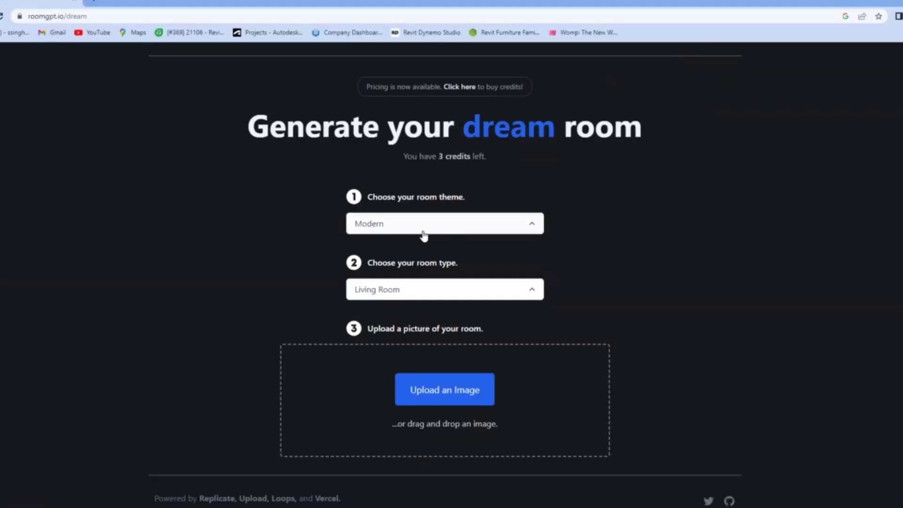
left_click(442, 224)
left_click(302, 309)
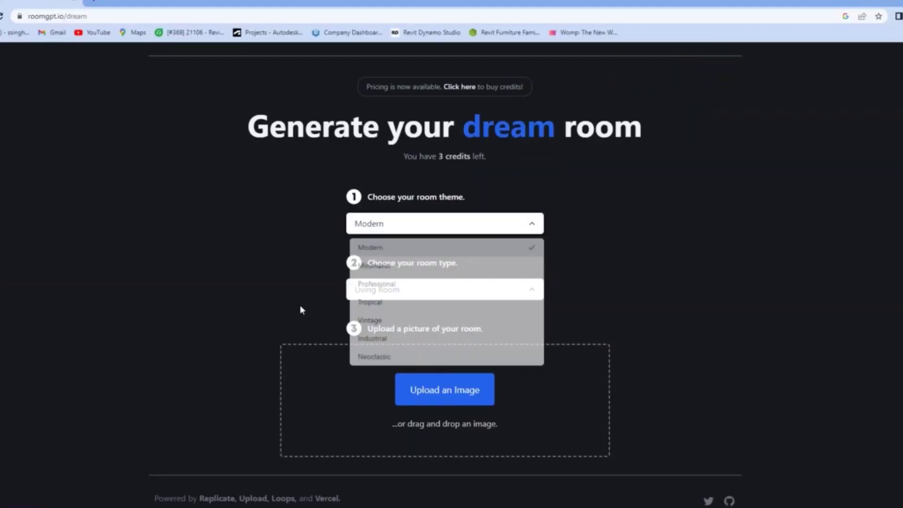
left_click(443, 295)
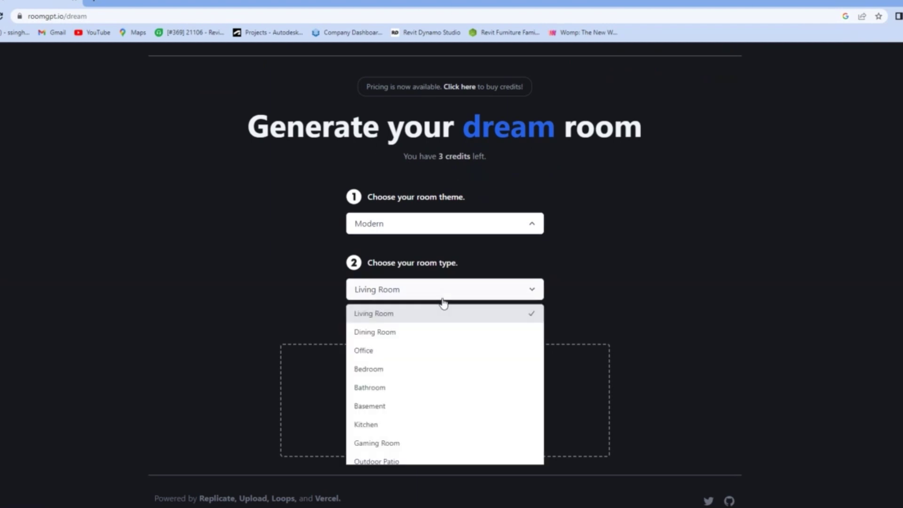
left_click(422, 378)
left_click(452, 395)
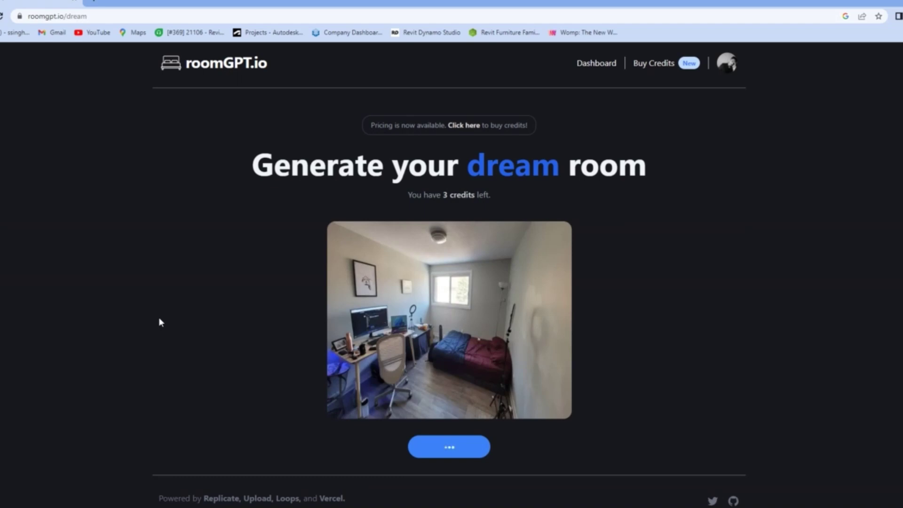
Compare the original and Modern bedroom by wiping the comparison slider
scroll(621, 247, "down", 1)
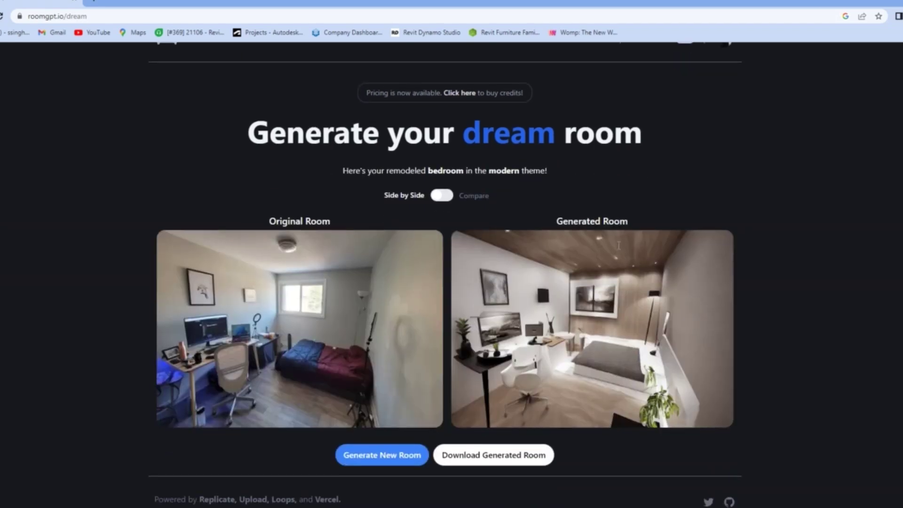
left_click(444, 195)
left_click_drag(447, 332, 503, 208)
Download and open the generated Modern bedroom image, then select the Tropical theme
left_click(504, 461)
left_click(42, 504)
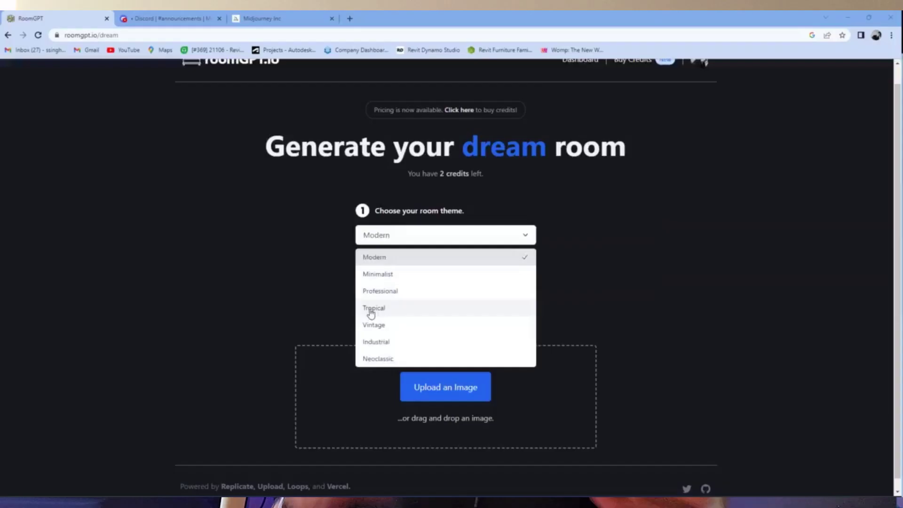
left_click(369, 312)
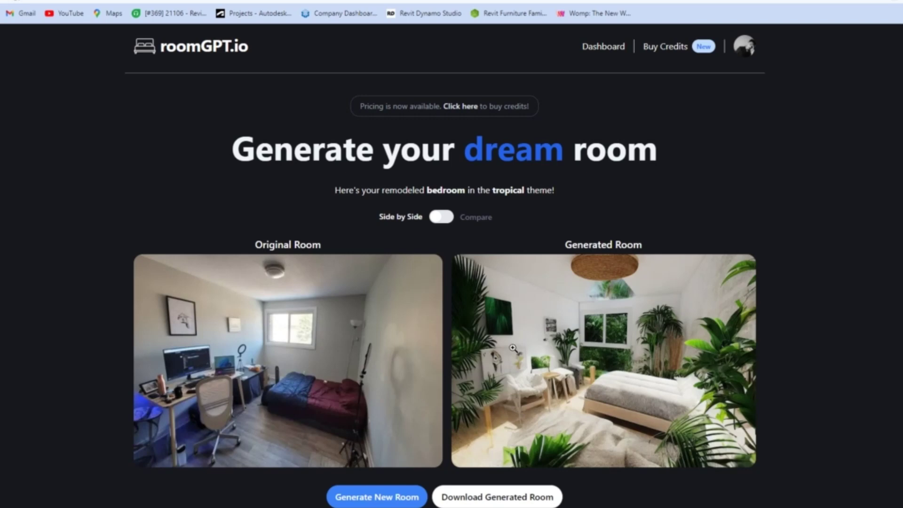
Compare the original and Tropical bedroom by dragging the comparison slider up and down
left_click(444, 217)
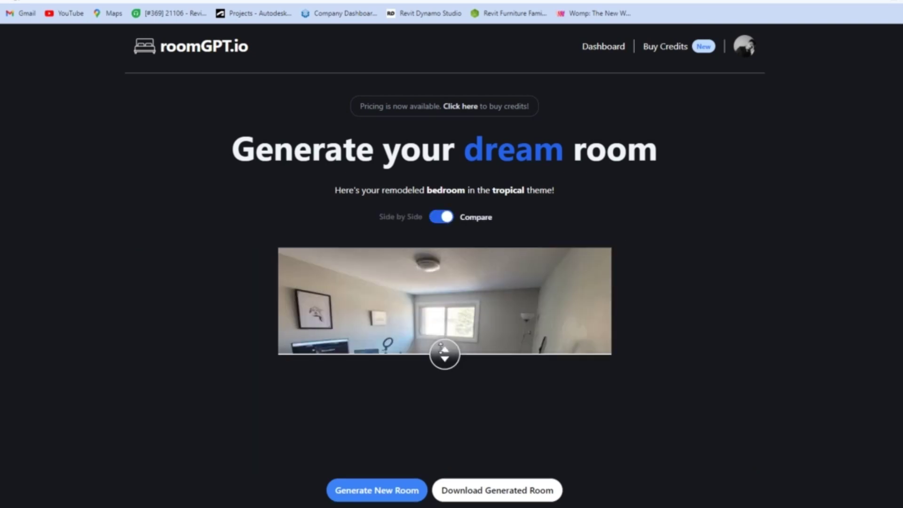
left_click_drag(442, 349, 449, 245)
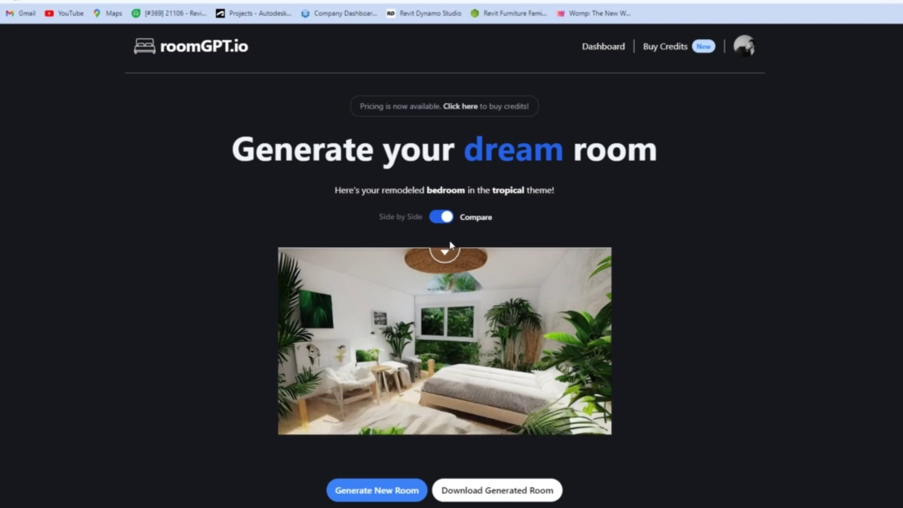
left_click_drag(450, 249, 484, 216)
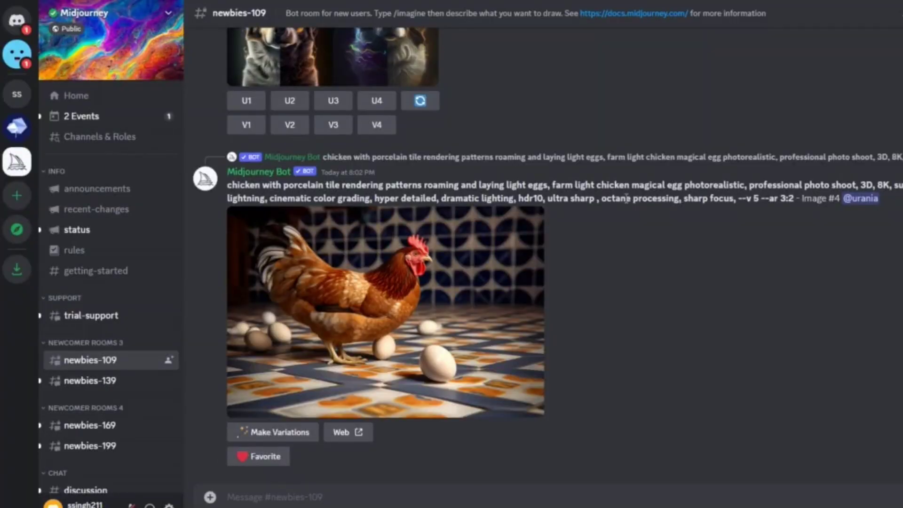
Scroll the Discord channel, then enlarge and close the Gotham skyline image grid
scroll(561, 255, "up", 15)
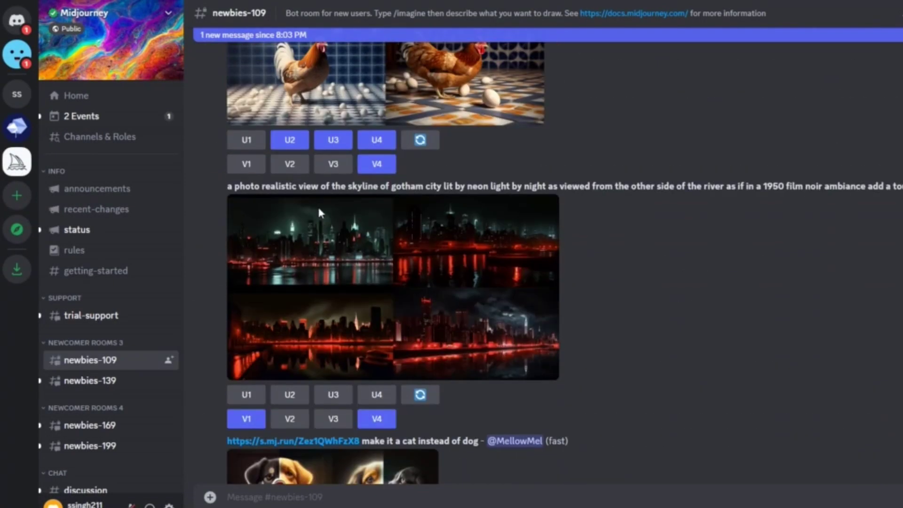
scroll(338, 255, "down", 8)
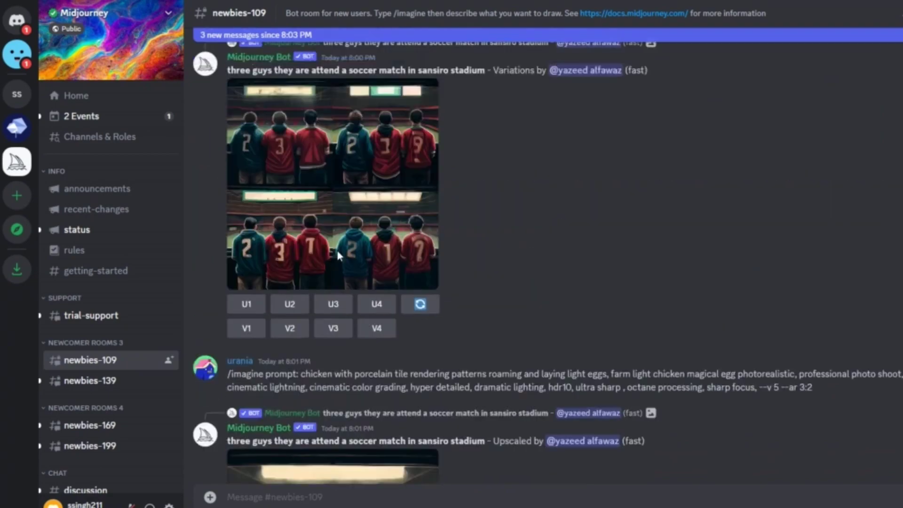
scroll(338, 255, "up", 8)
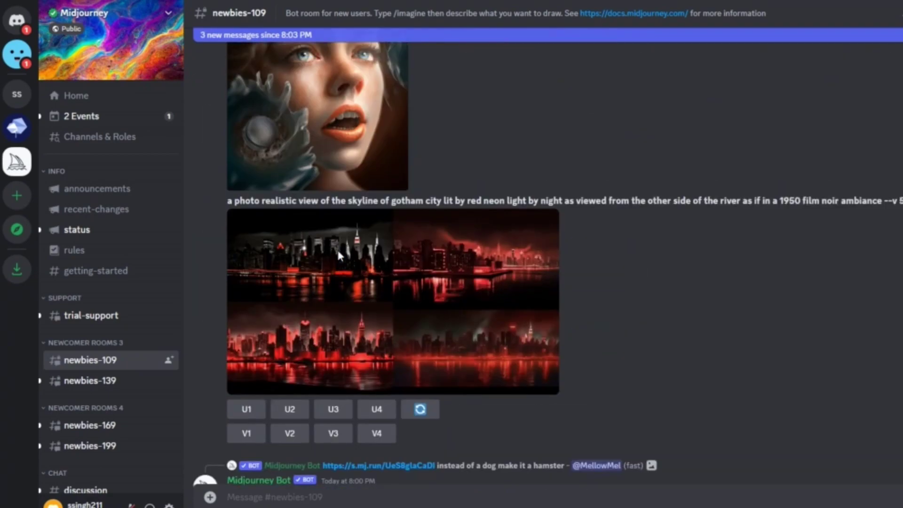
left_click(337, 255)
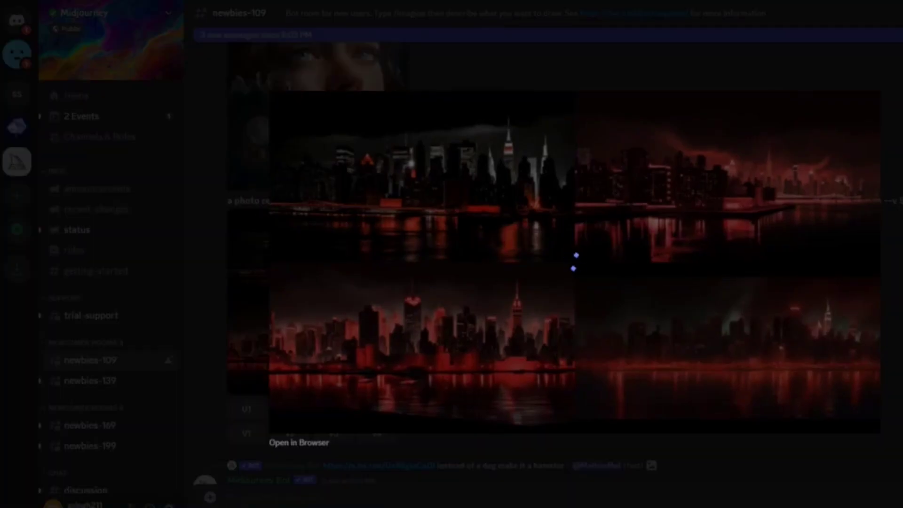
left_click(145, 99)
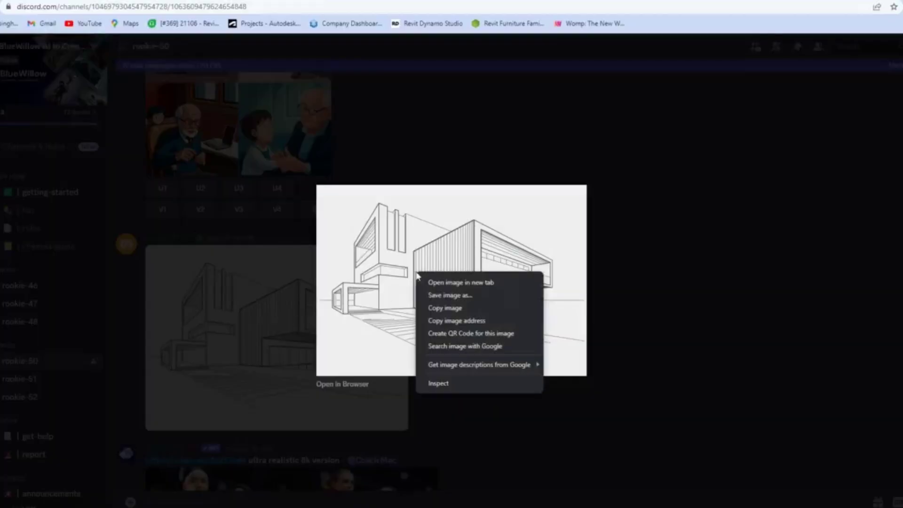
Copy the sketch's image address and paste it into a new /imagine prompt
left_click(442, 321)
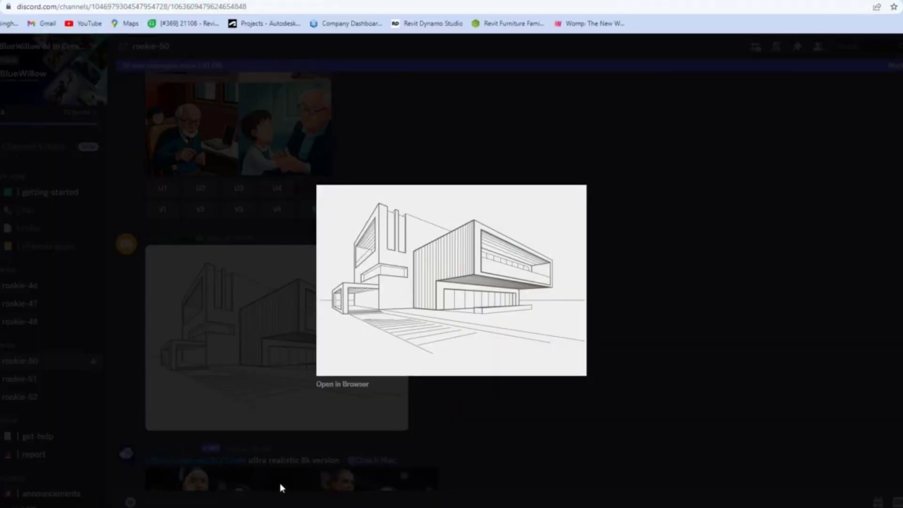
left_click(472, 416)
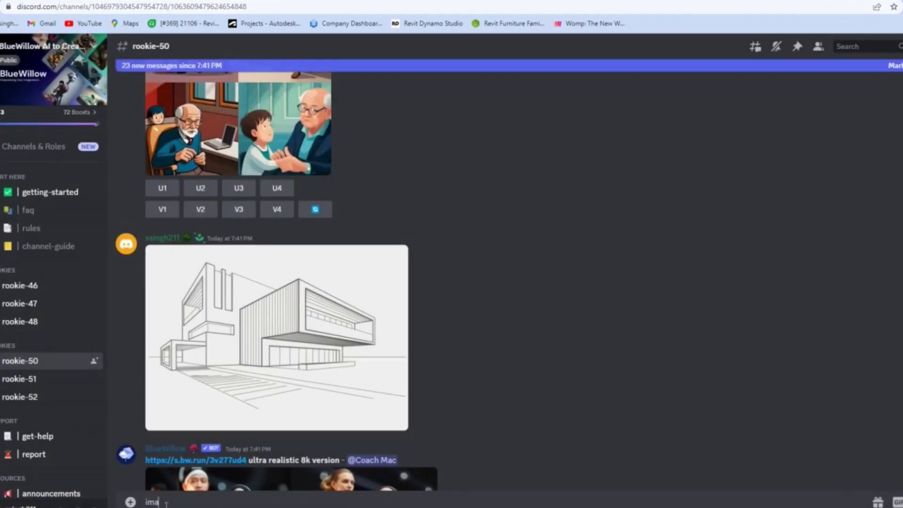
type("/")
type("e")
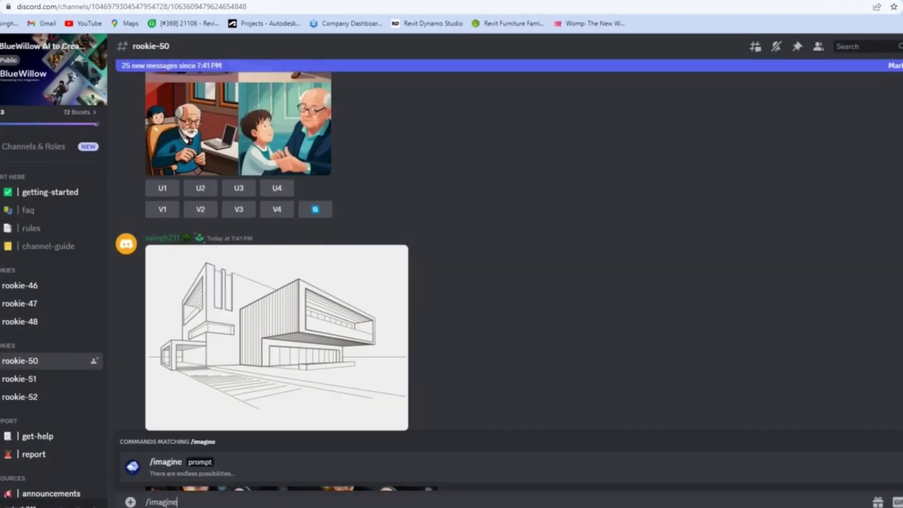
key("Tab")
key("ctrl+v")
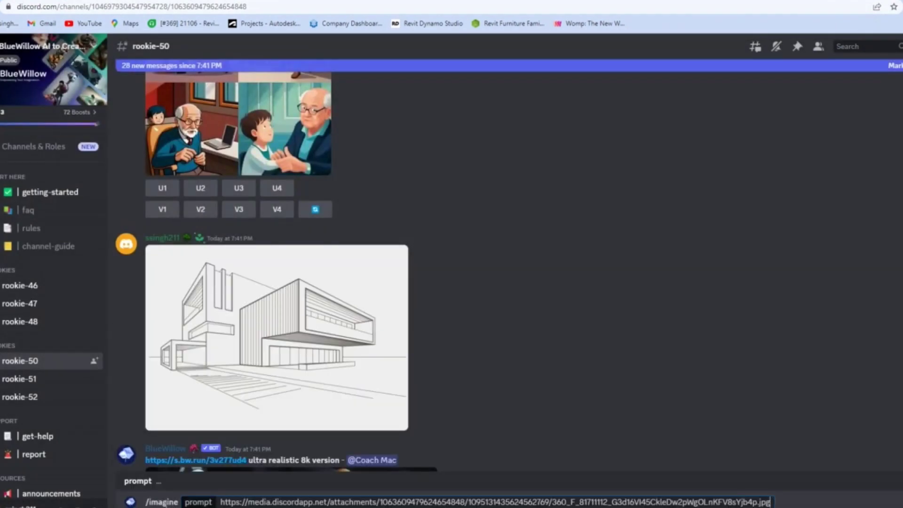
Add 'Modern bungalow on a hill with wood and black stone facade with terrace garden, rendered in unreal engine 4K'
type("Modern")
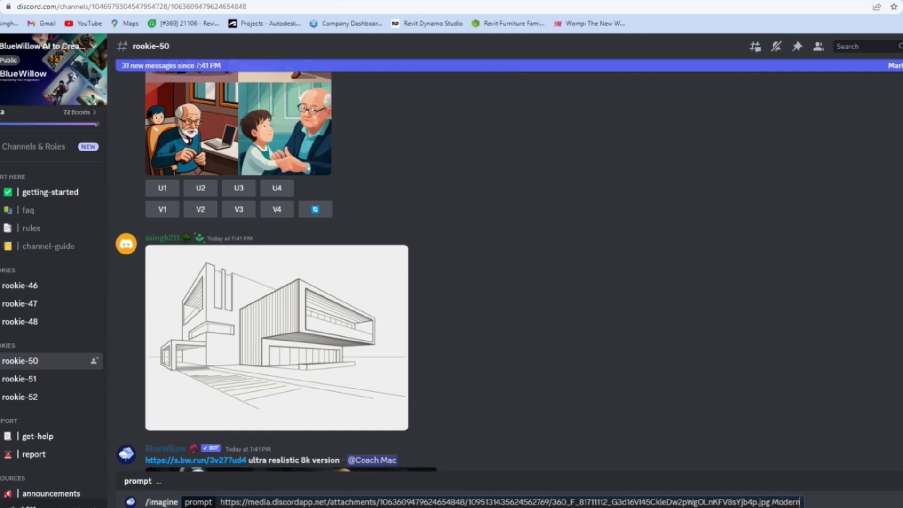
type(" bungalow on a")
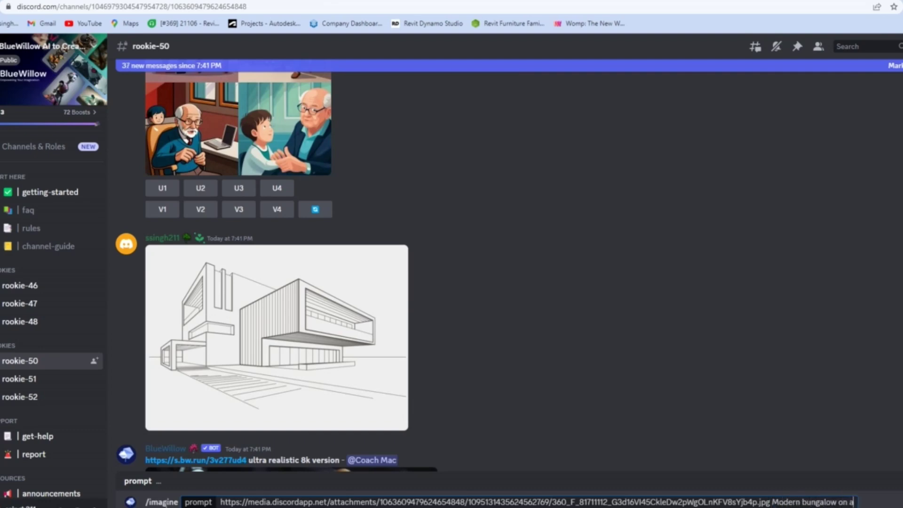
type(" hill")
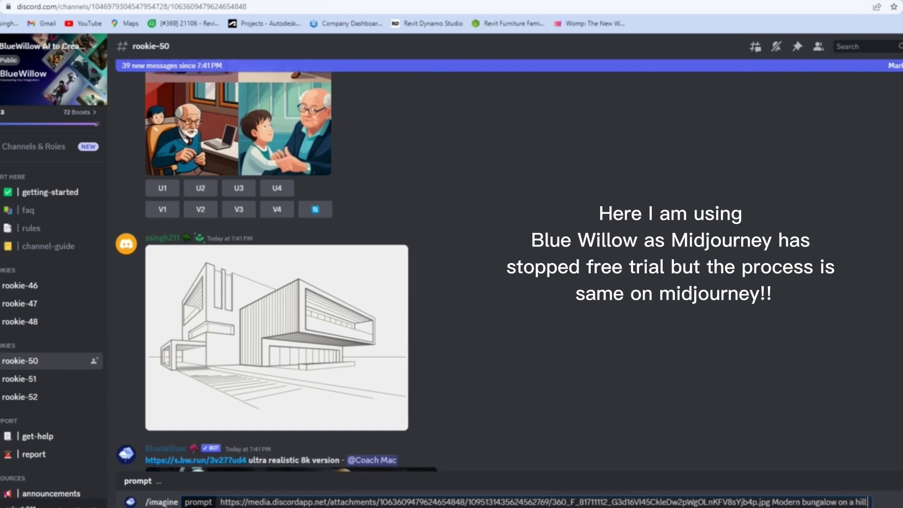
type(" with wood and")
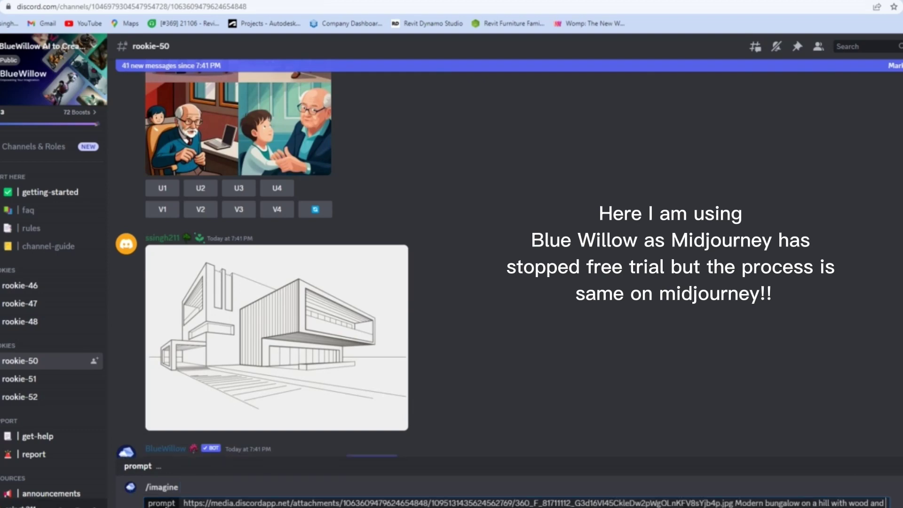
type(" black")
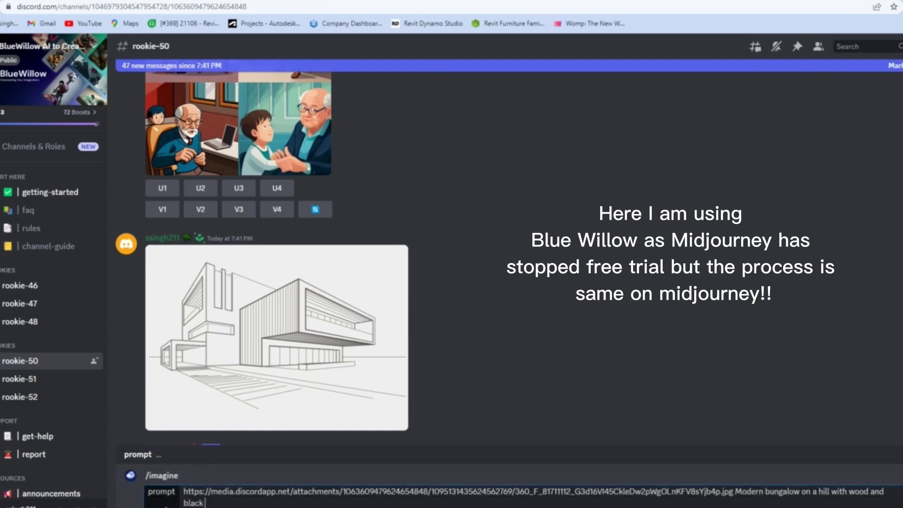
type(" stone facade with terrace")
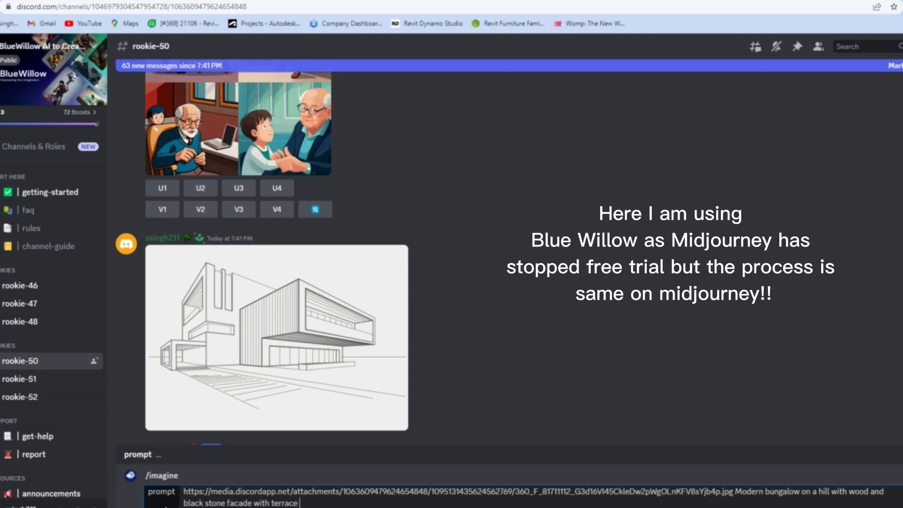
type(" garden, rened")
key("BackSpace")
key("BackSpace")
key("BackSpace")
type("ndered in")
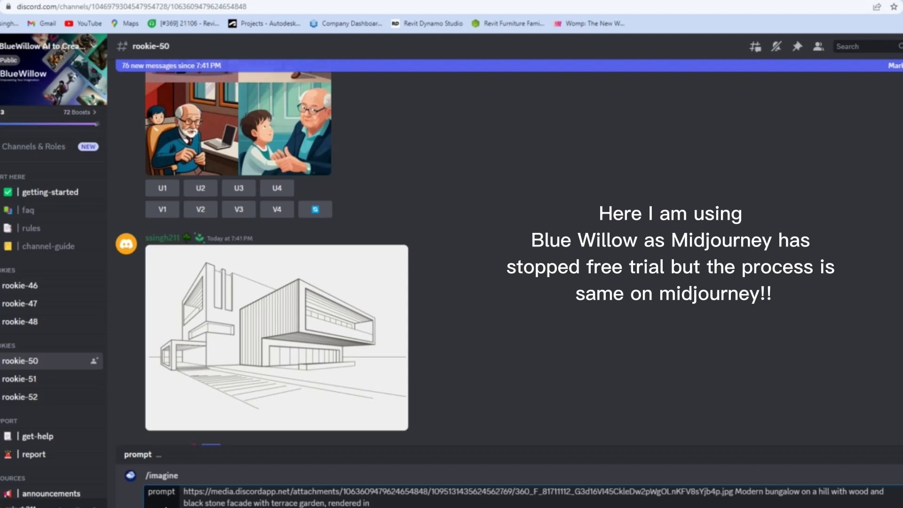
type(" unreal eng")
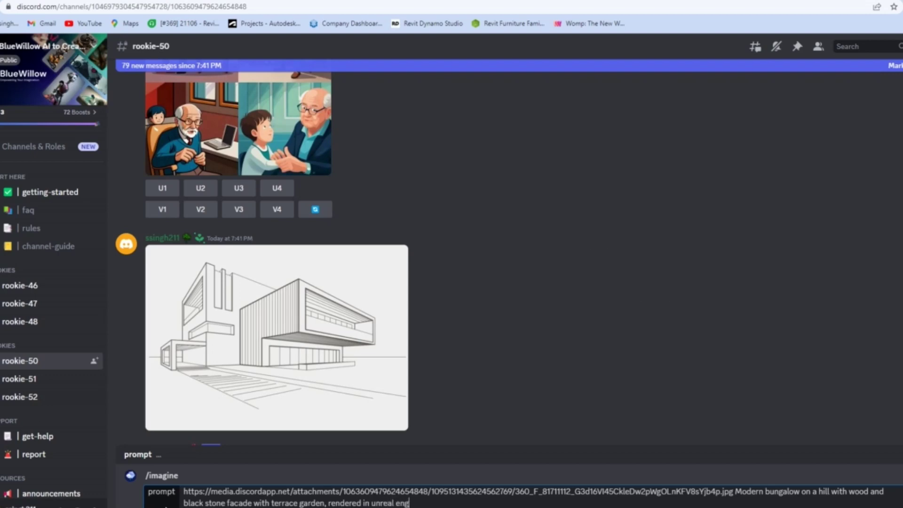
type("ine 4K")
Send the bungalow /imagine prompt and enlarge the returned four-render grid
key("Return")
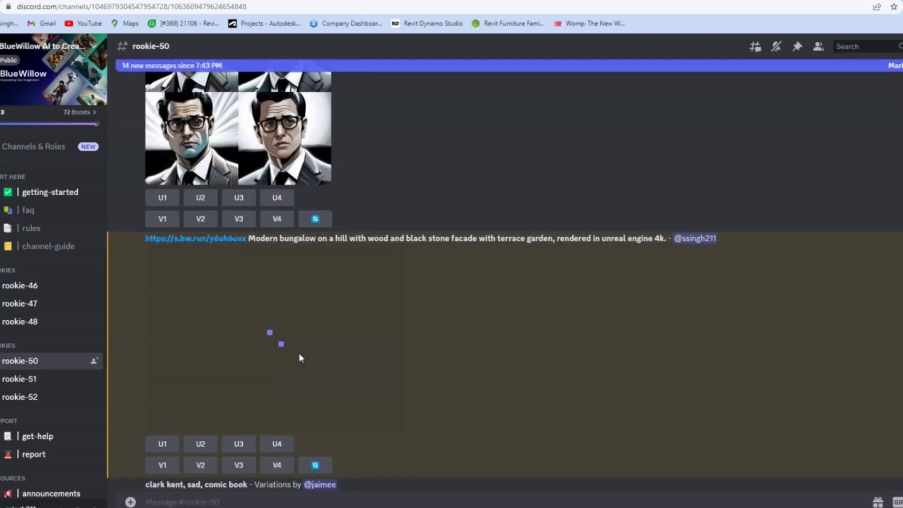
left_click(296, 258)
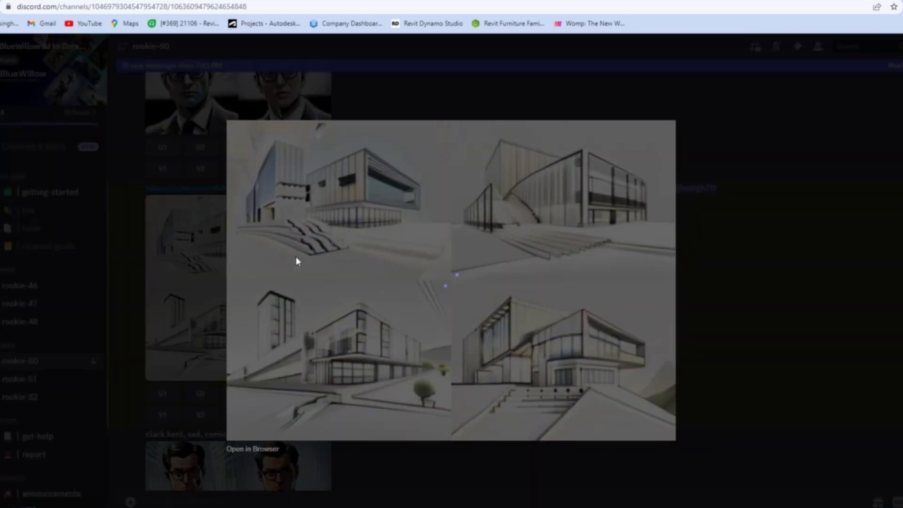